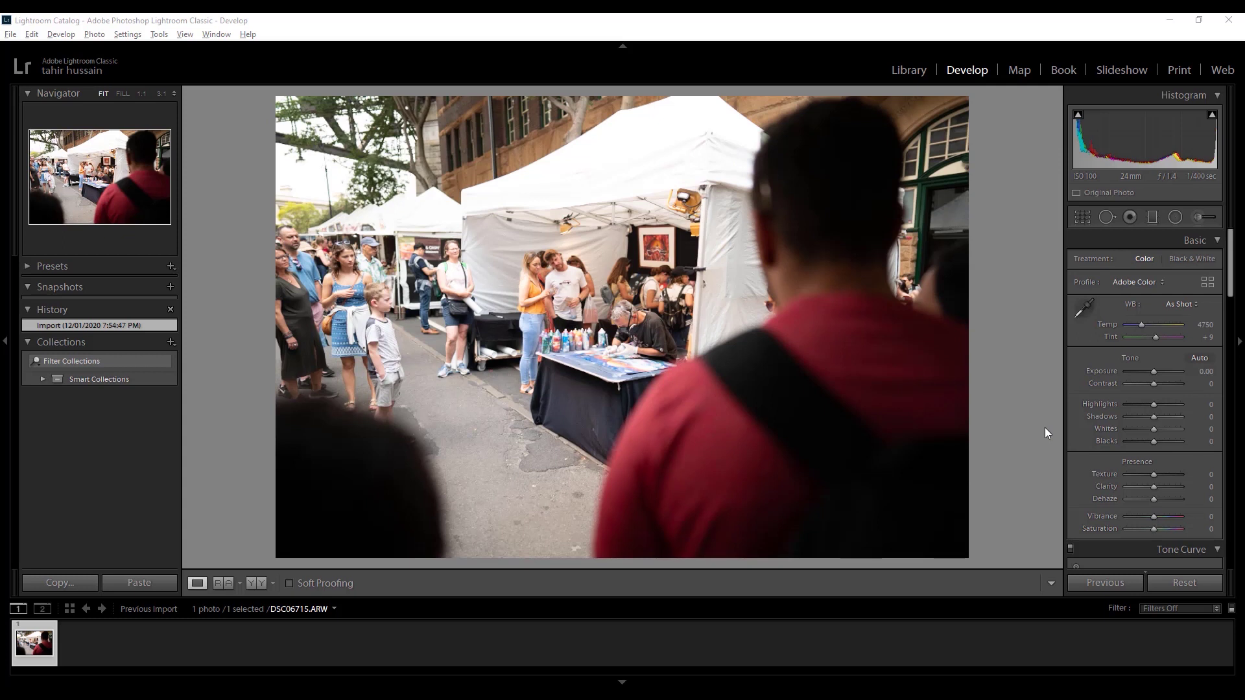
Step: Crop the frame tightly around the spray-paint artist's table and onlookers, then commit the crop
left_click(1082, 218)
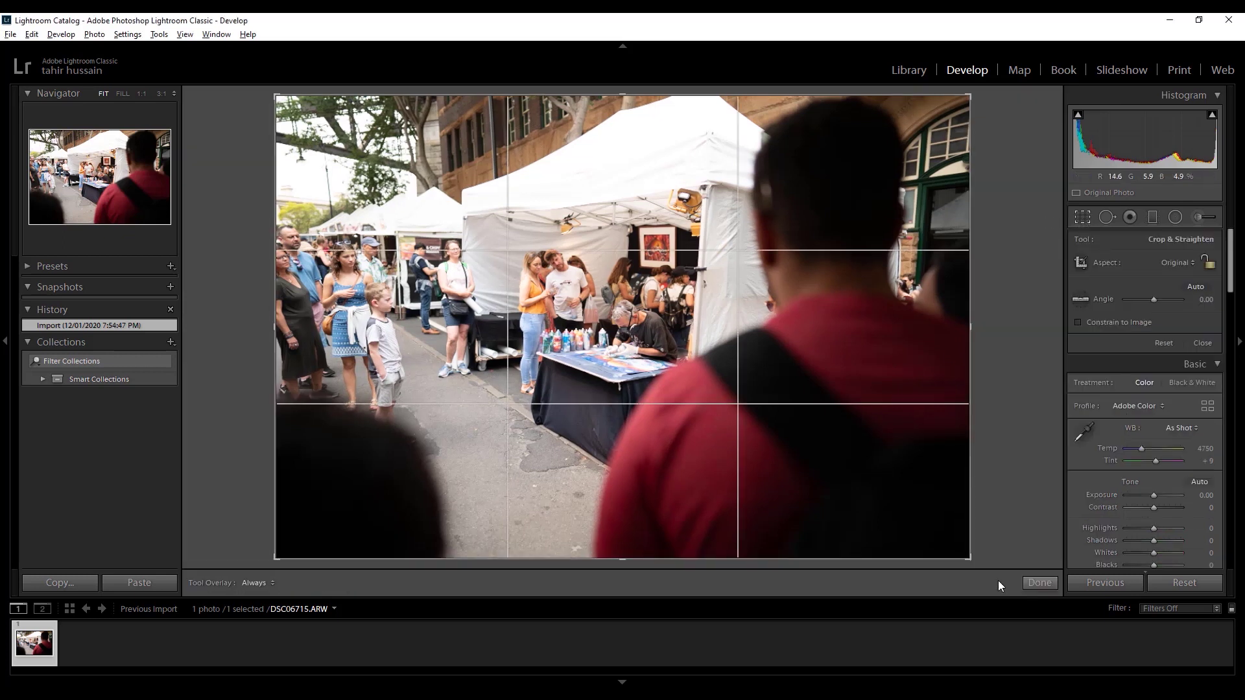
left_click_drag(969, 558, 840, 482)
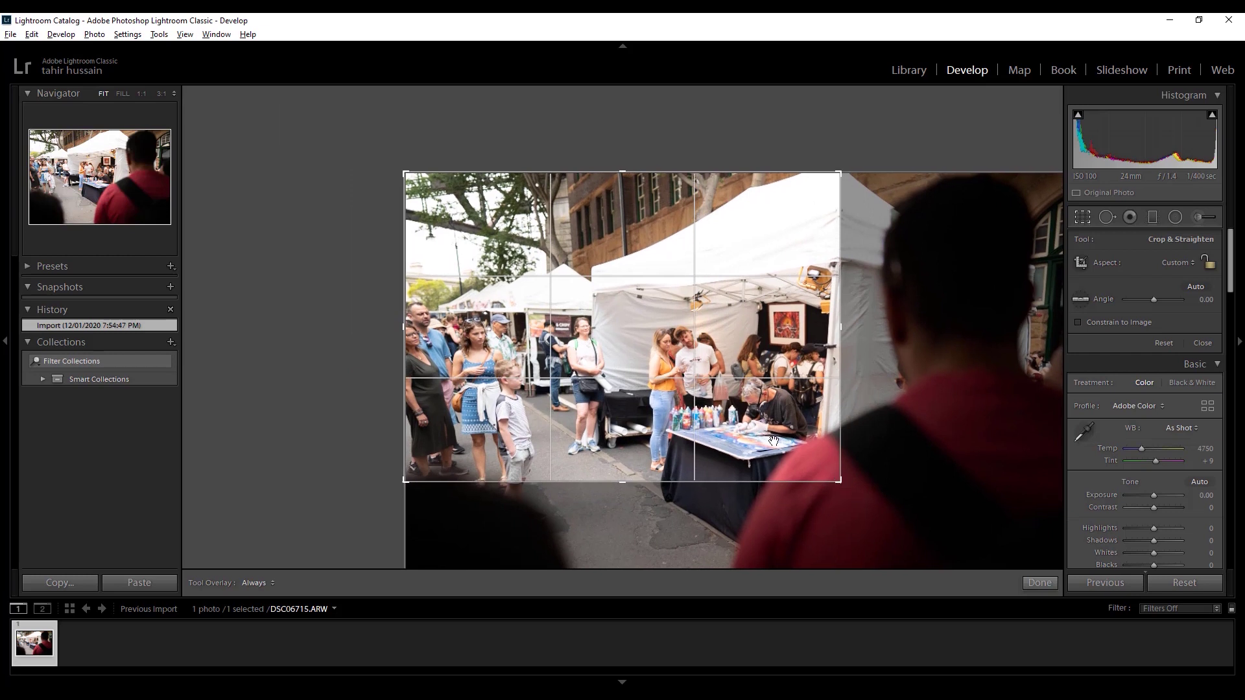
left_click_drag(407, 173, 418, 179)
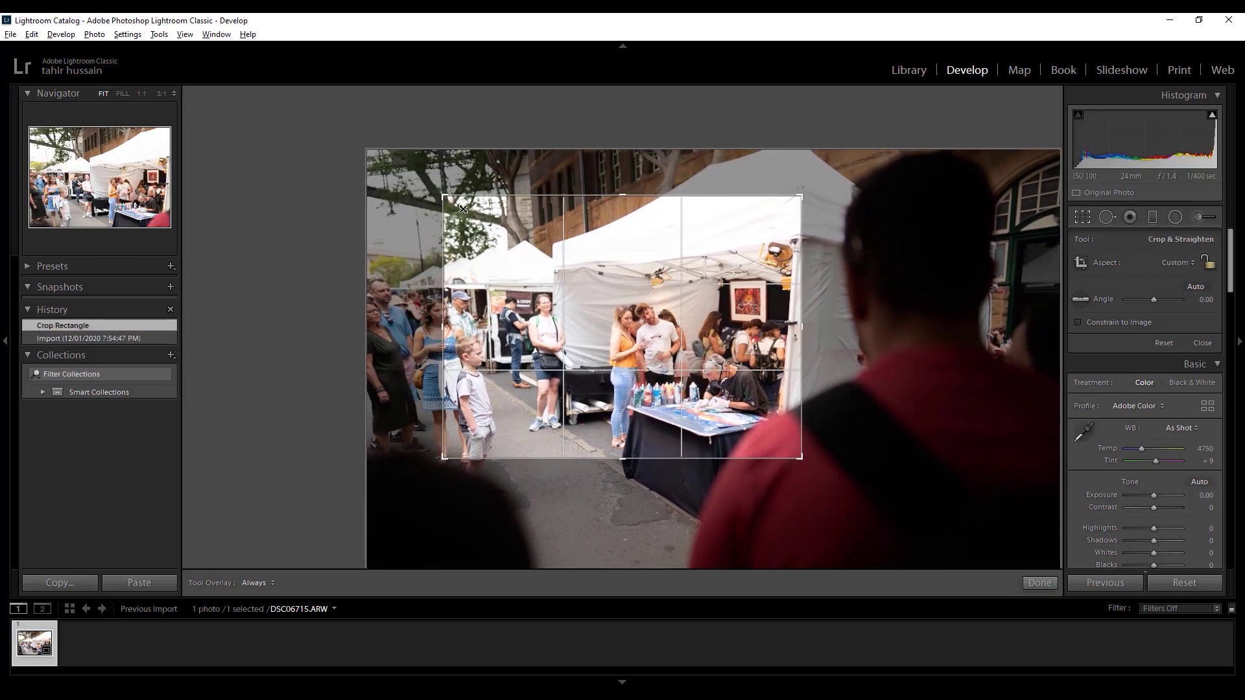
left_click_drag(463, 209, 484, 234)
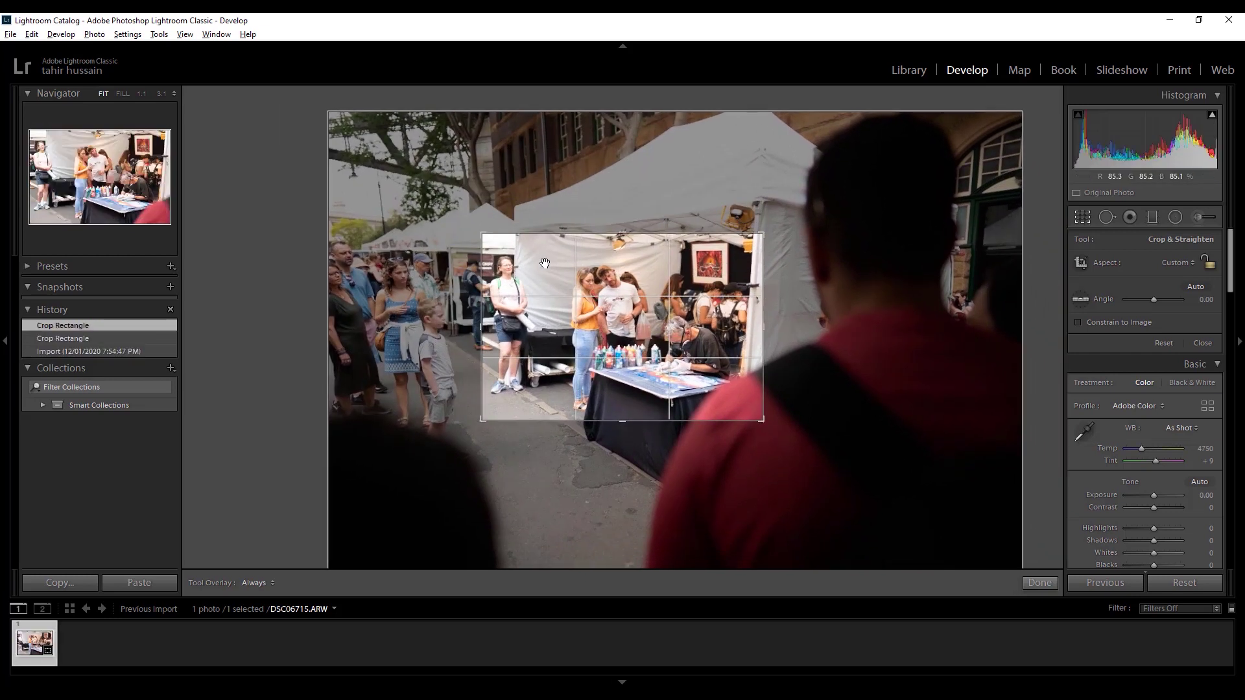
key("Return")
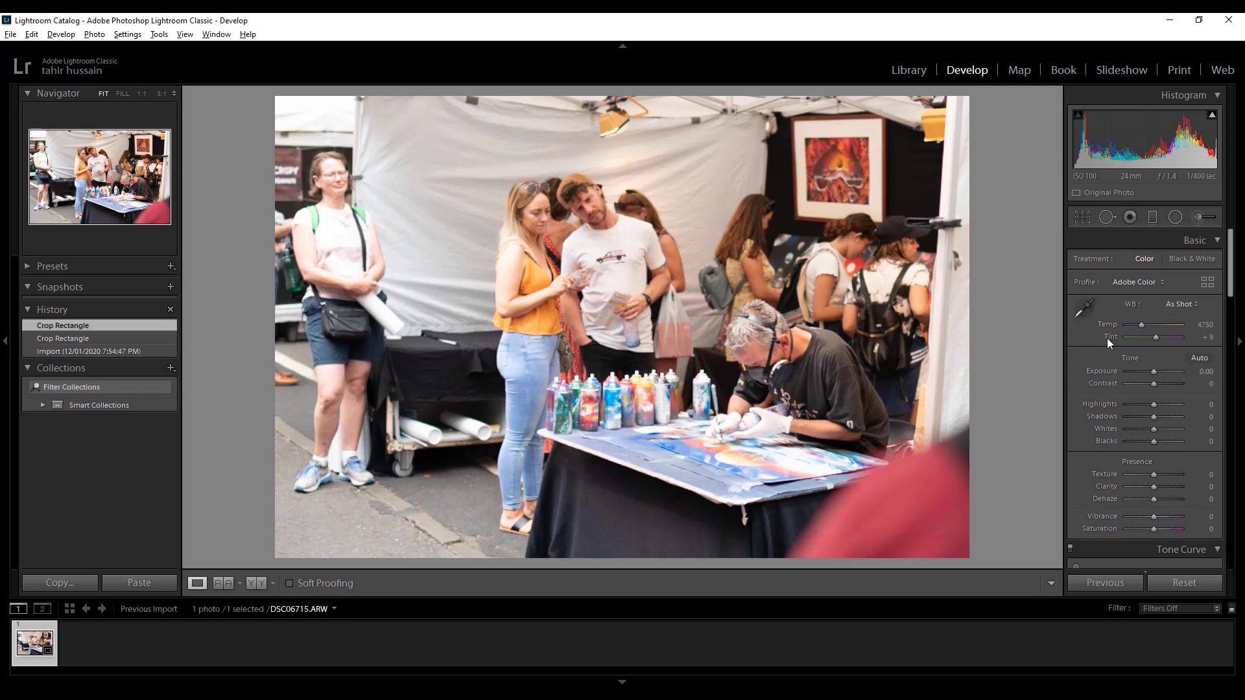
Step: Warm Temp to 6643 and enable lens profile corrections for the Sony FE 24mm F1.4
left_click(1142, 325)
left_click_drag(1141, 324, 1151, 325)
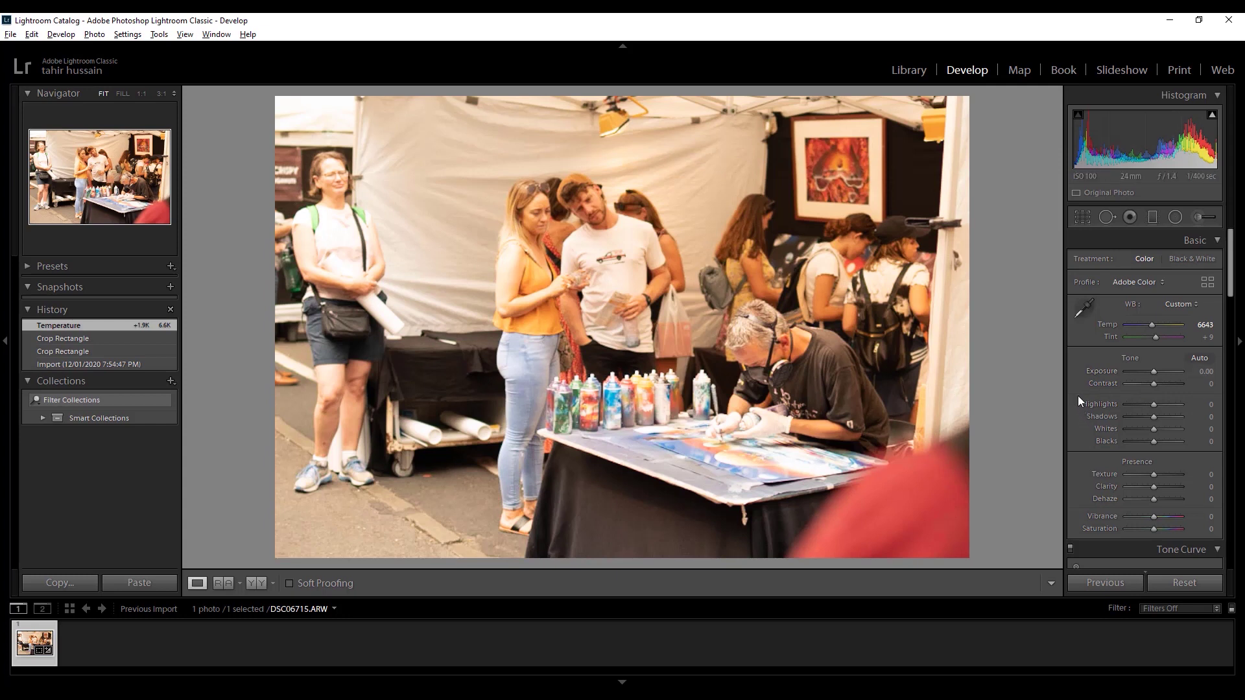
scroll(1078, 395, "down", 6)
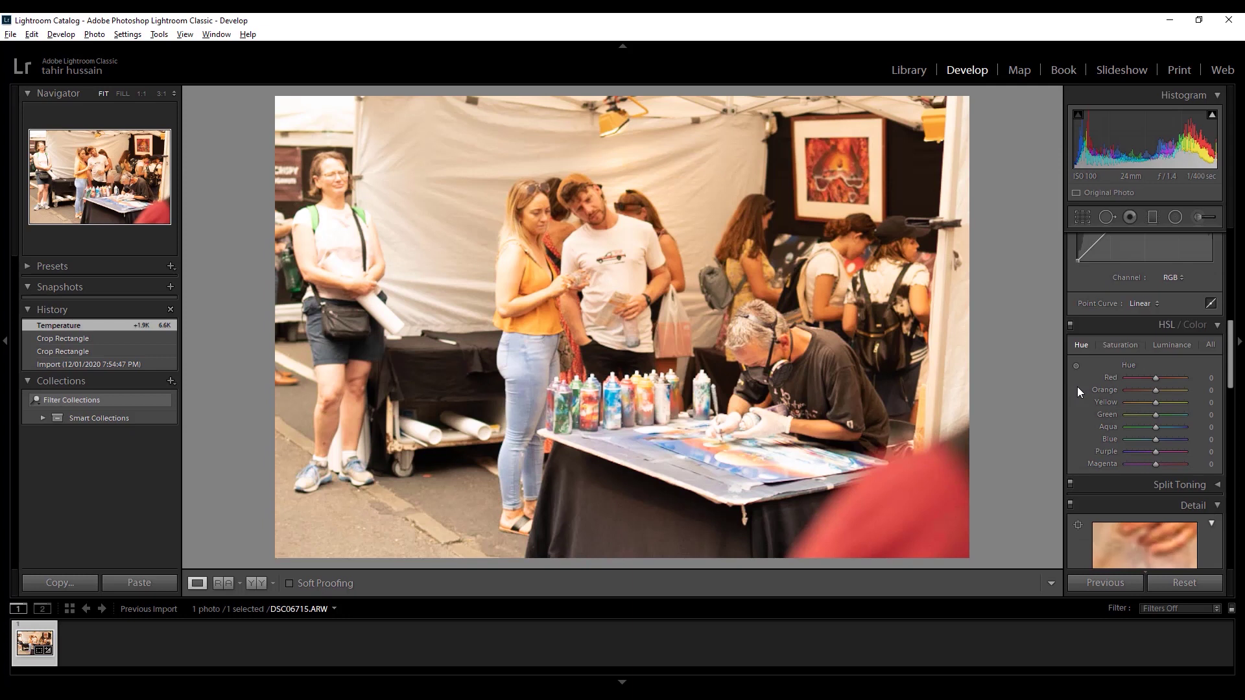
scroll(1077, 387, "down", 8)
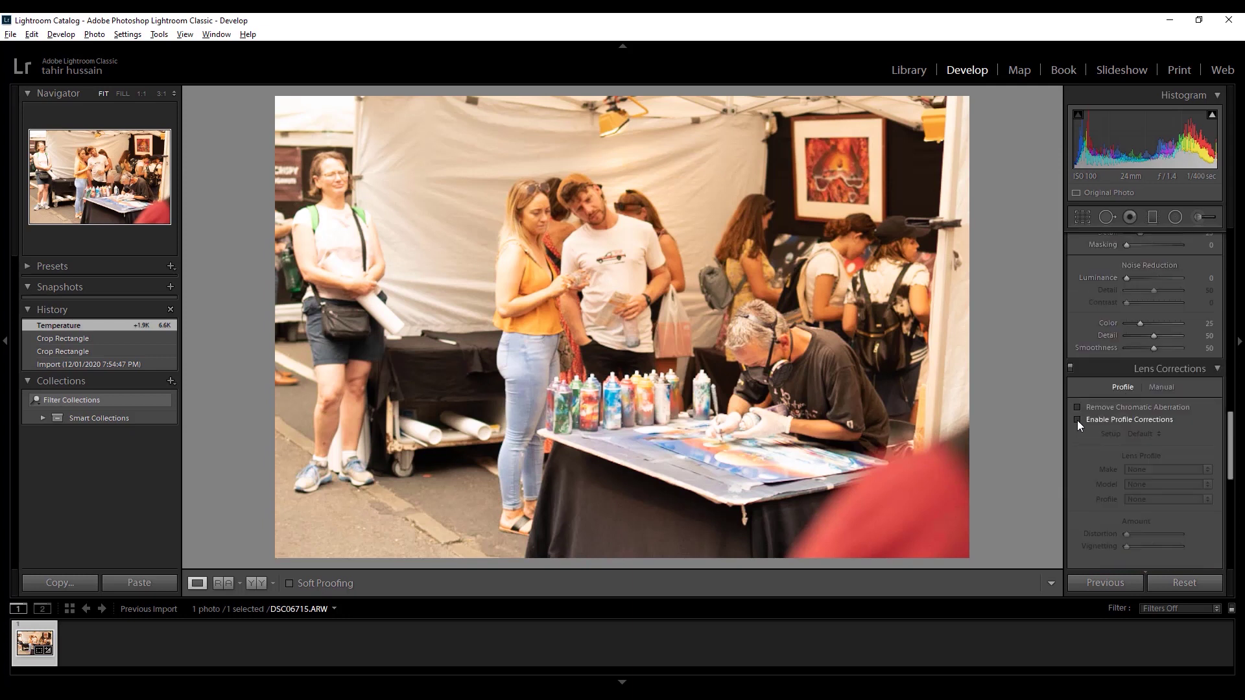
left_click(1076, 421)
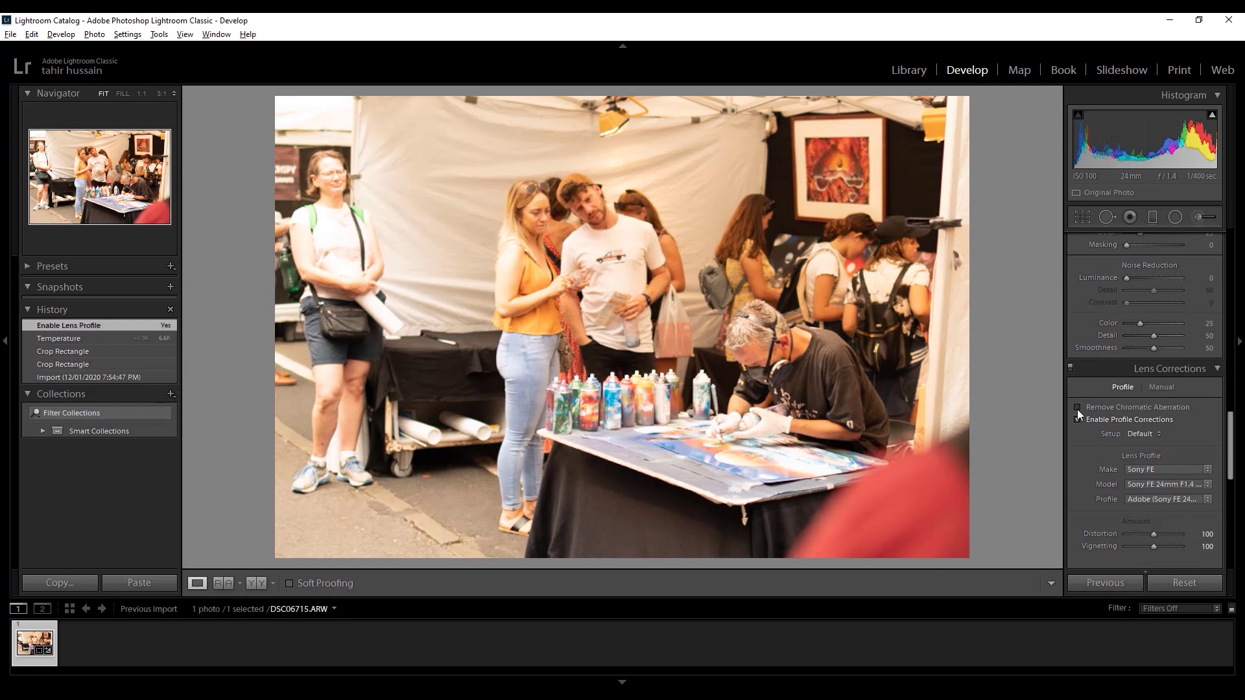
scroll(1077, 402, "up", 10)
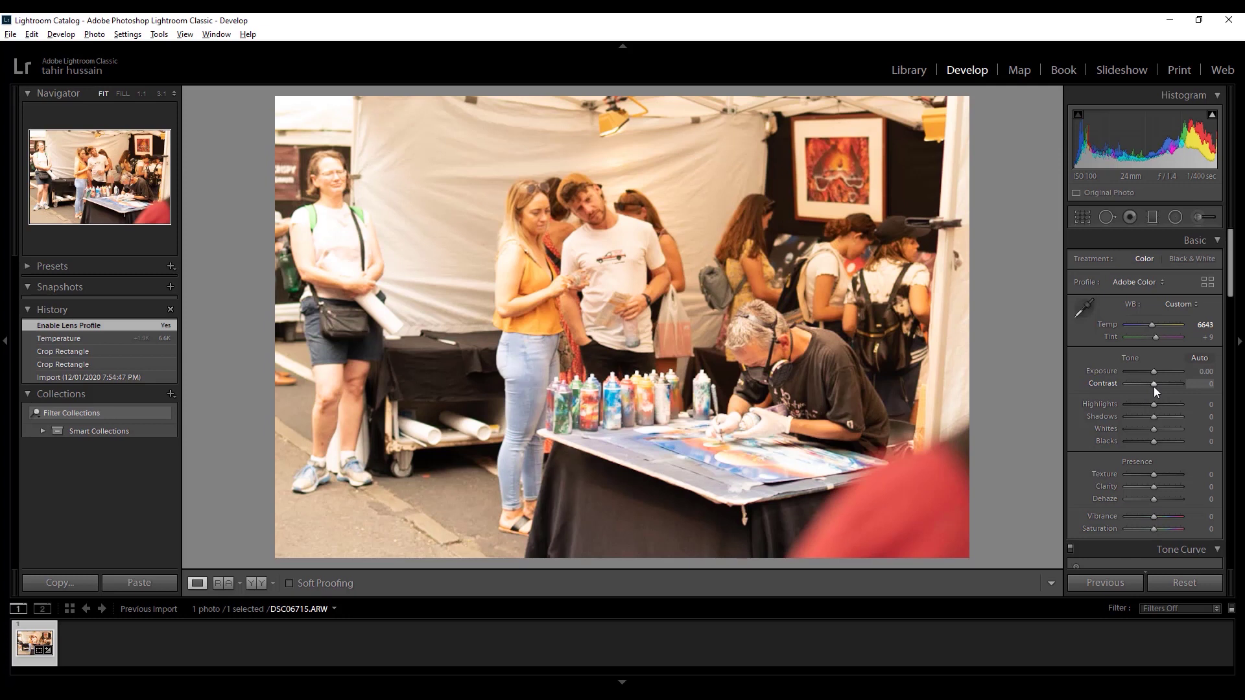
Step: Raise Contrast to +19 and lower Highlights to -79, checking highlight clipping
left_click_drag(1155, 386, 1161, 390)
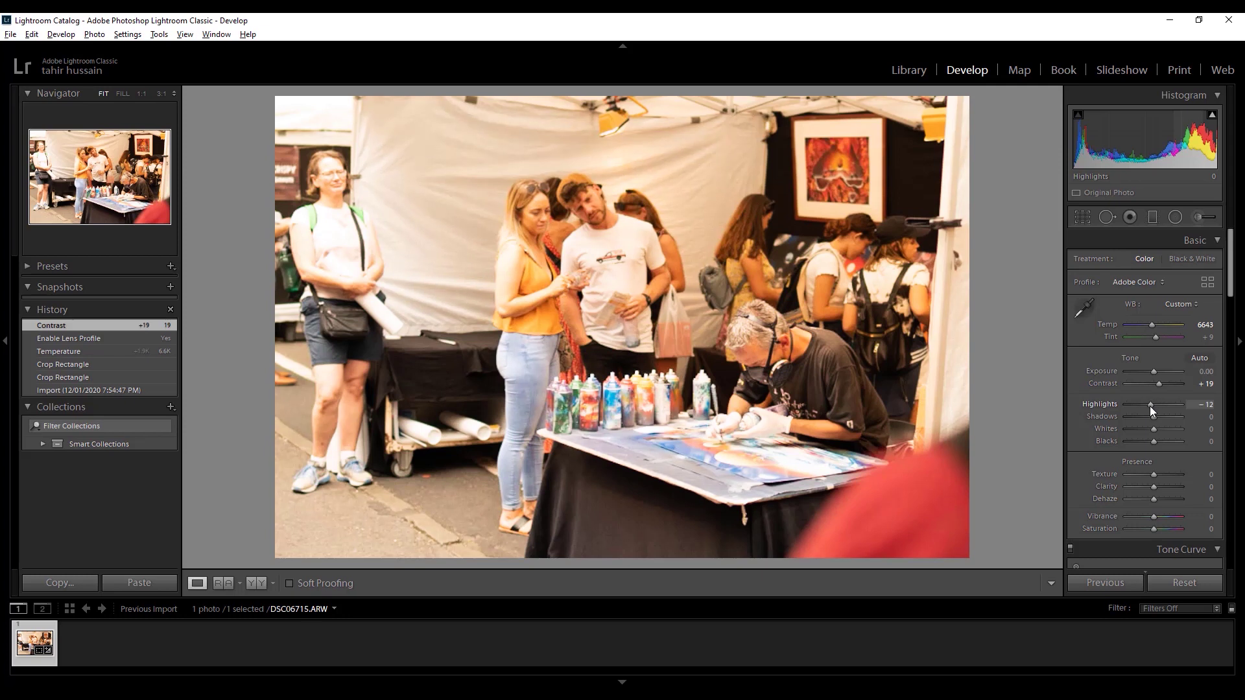
left_click_drag(1150, 406, 1131, 409)
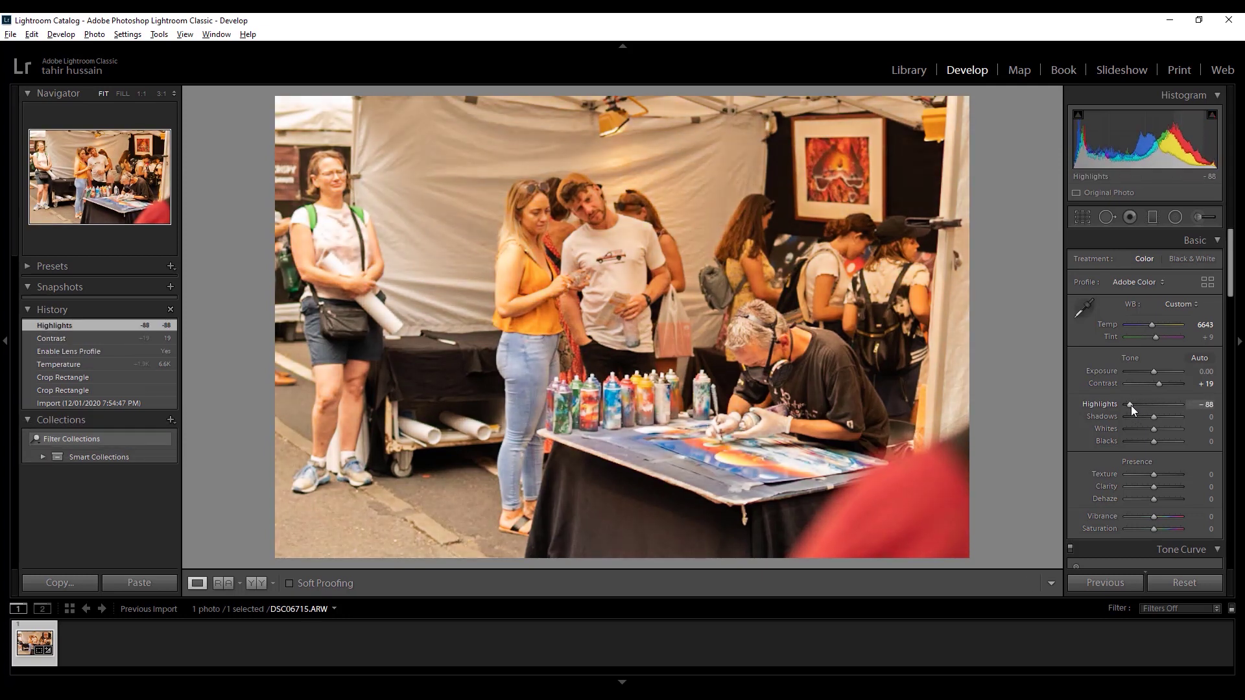
double_click(1131, 406)
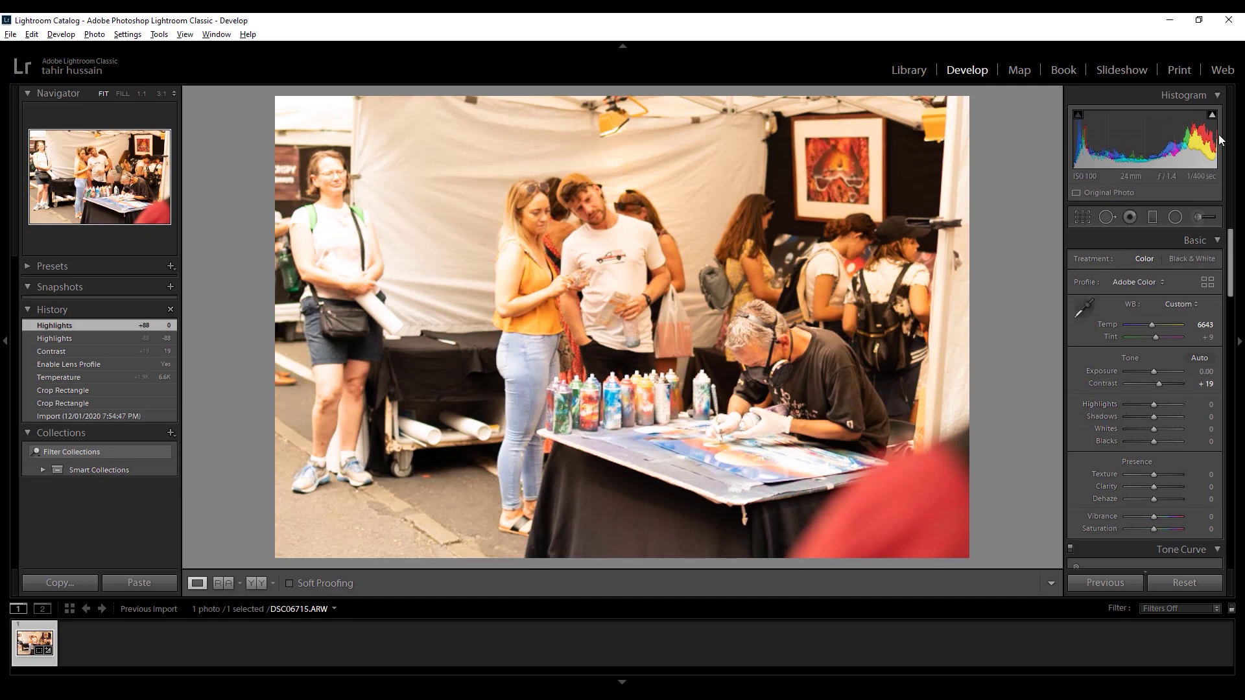
left_click(1212, 115)
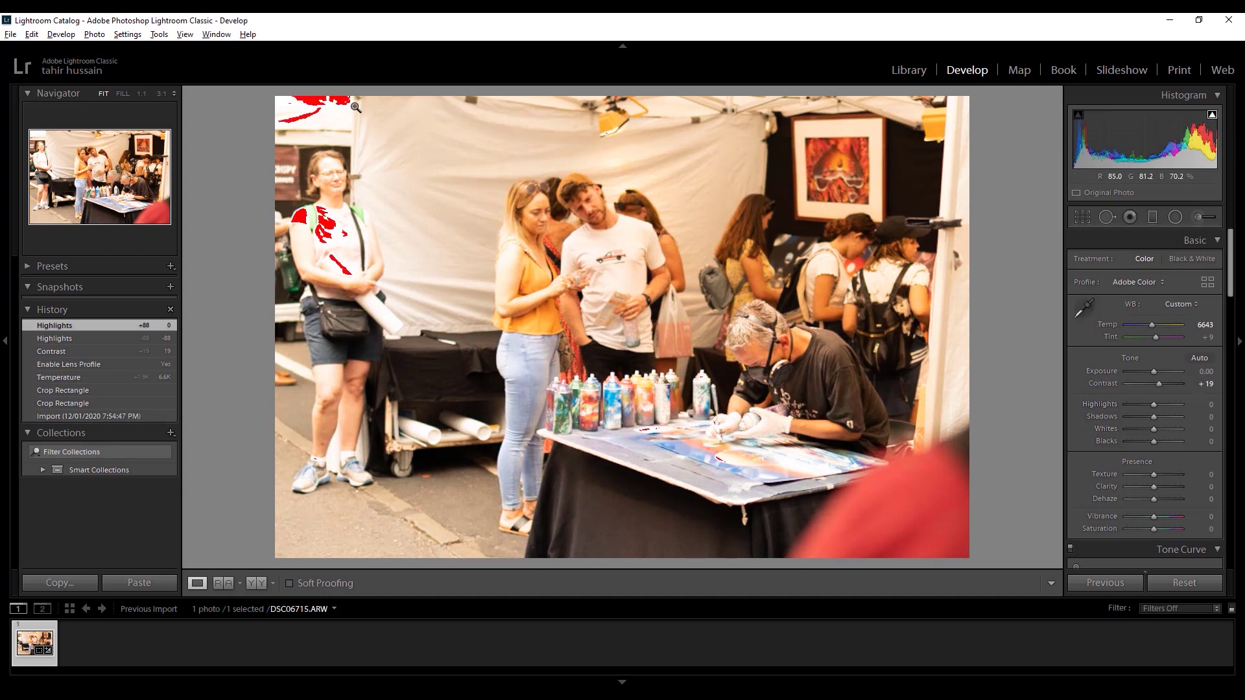
left_click(1213, 115)
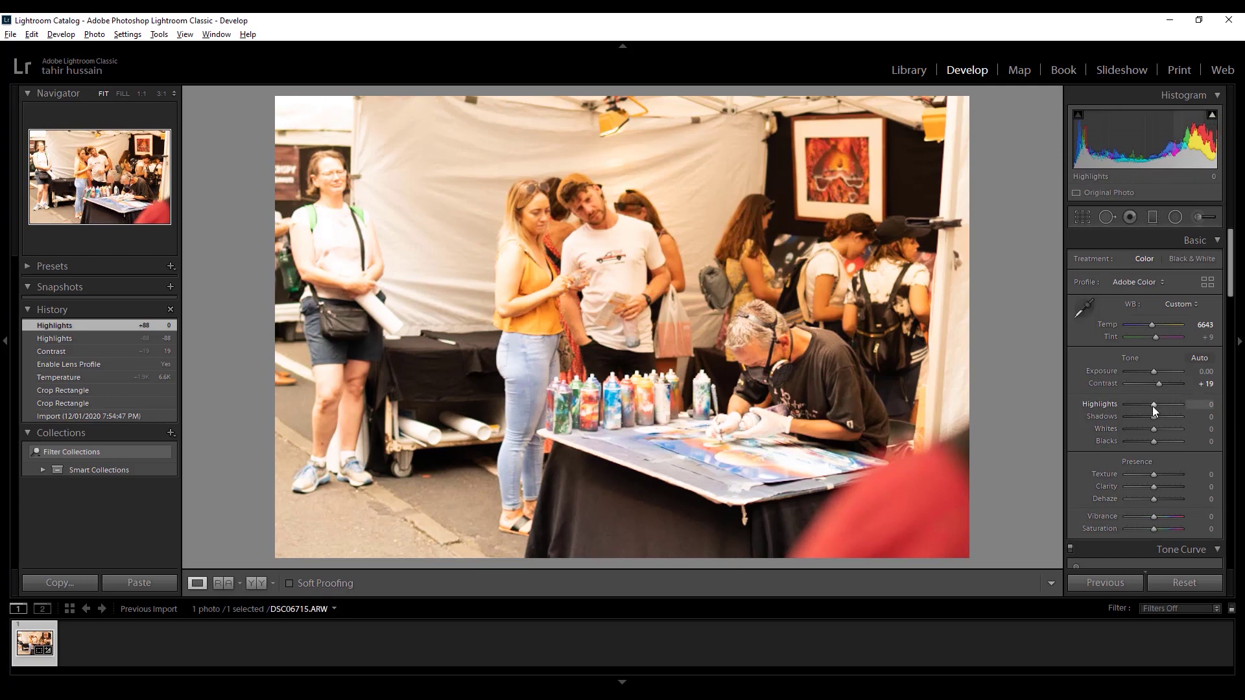
left_click_drag(1153, 406, 1132, 406)
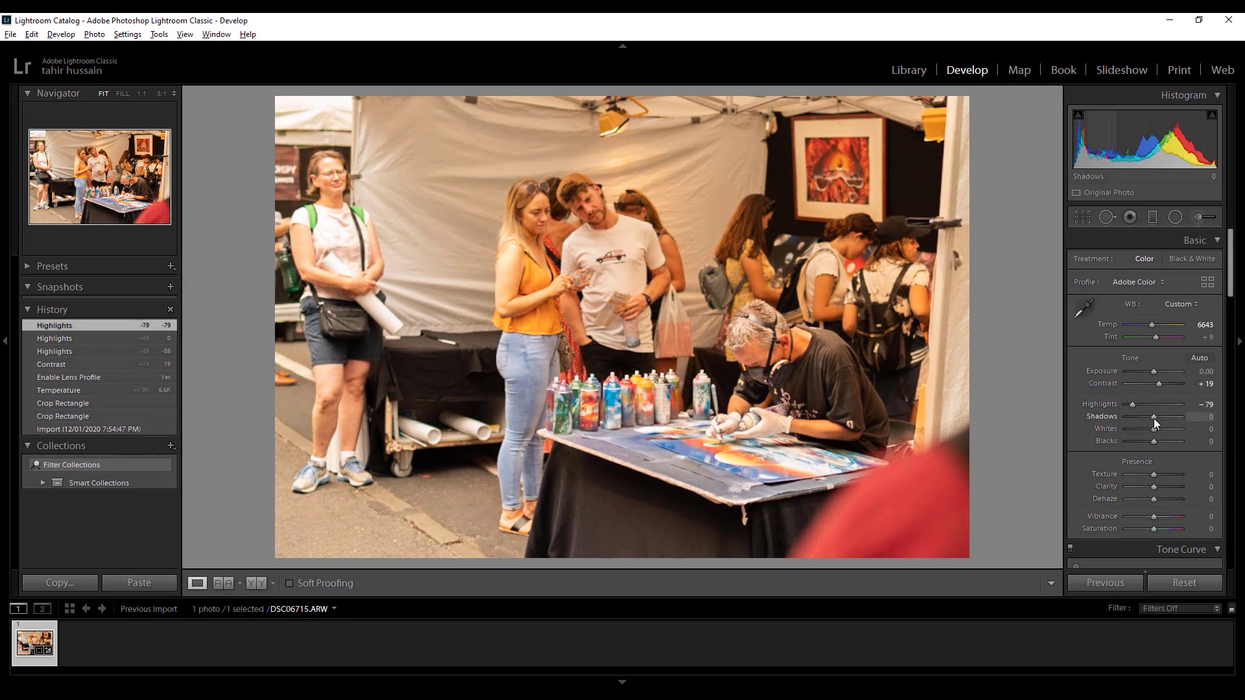
Step: Set Shadows +29, Blacks +14 and Clarity -24
left_click_drag(1154, 420, 1161, 421)
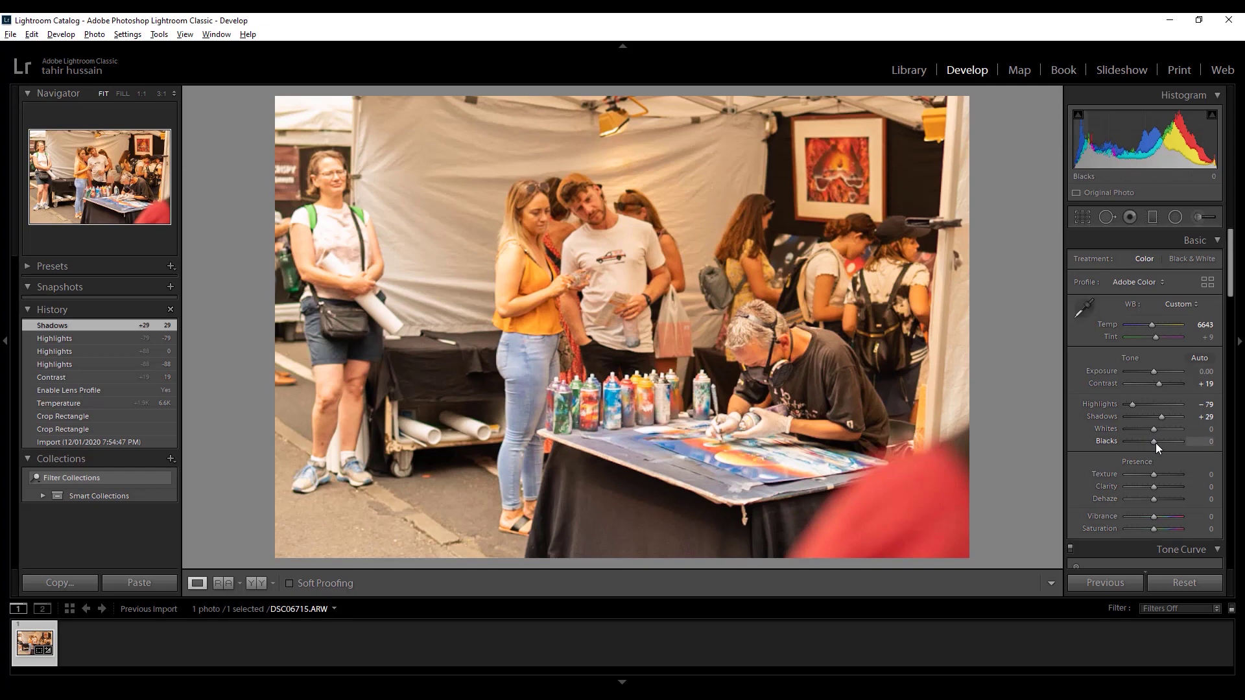
left_click_drag(1158, 442, 1157, 442)
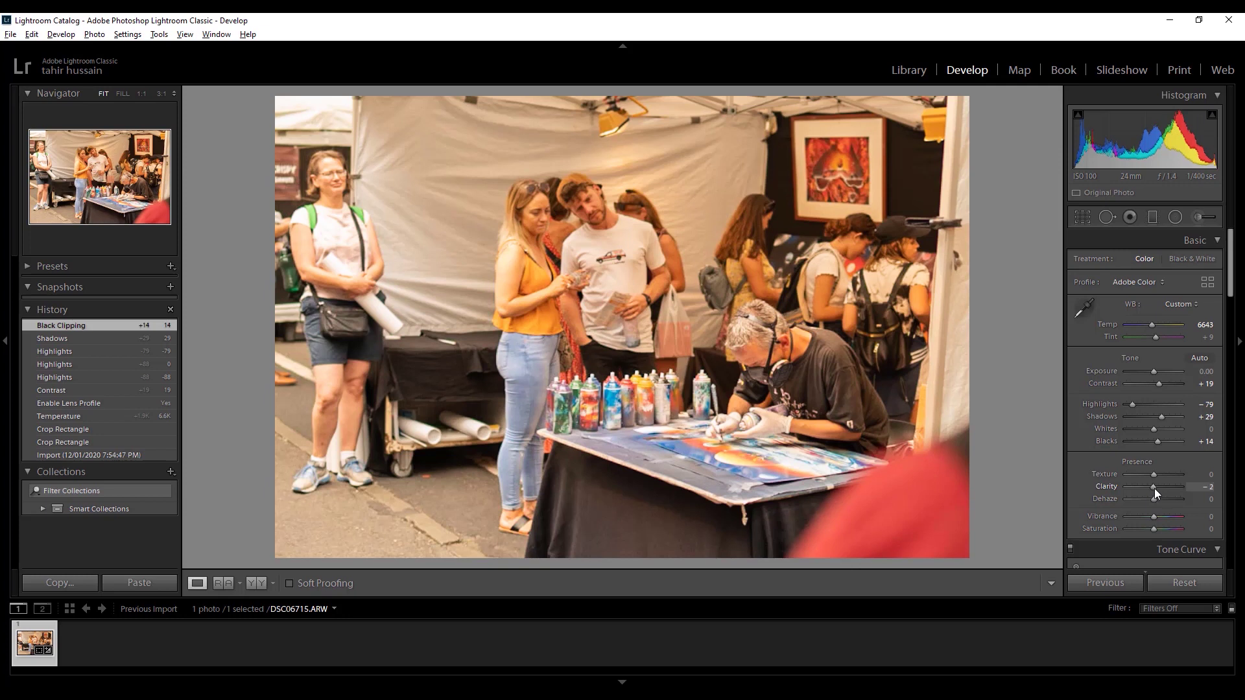
left_click_drag(1154, 489, 1150, 488)
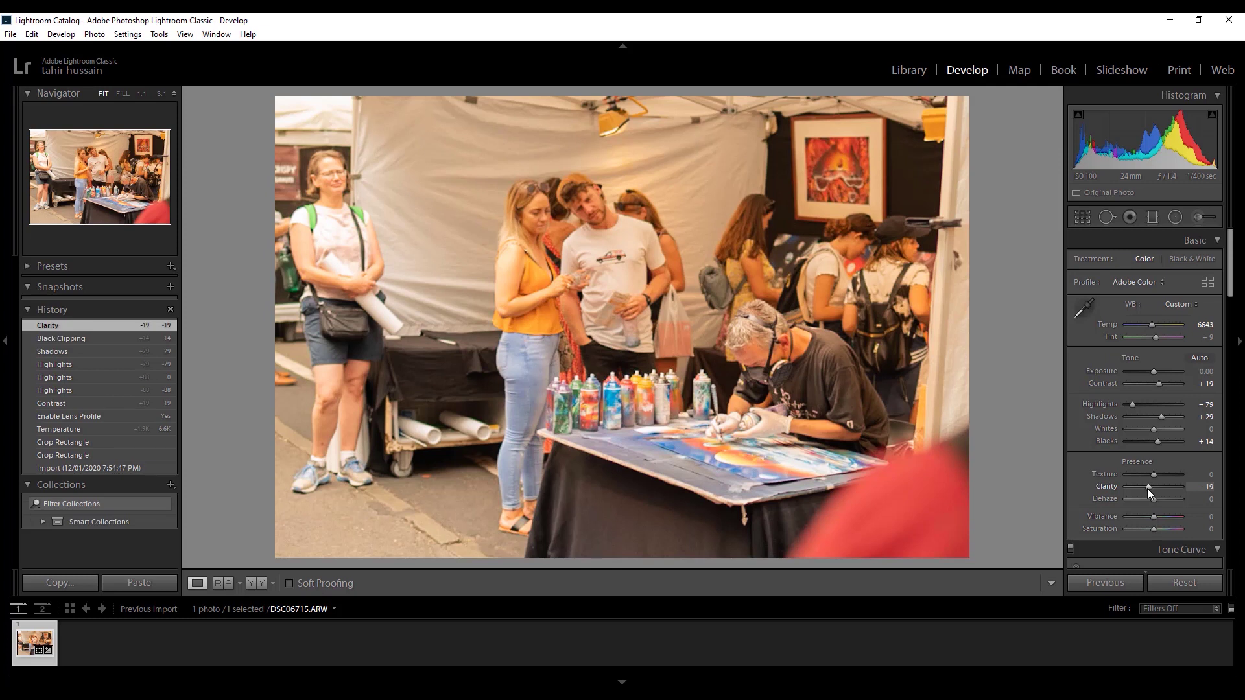
left_click_drag(1147, 489, 1146, 489)
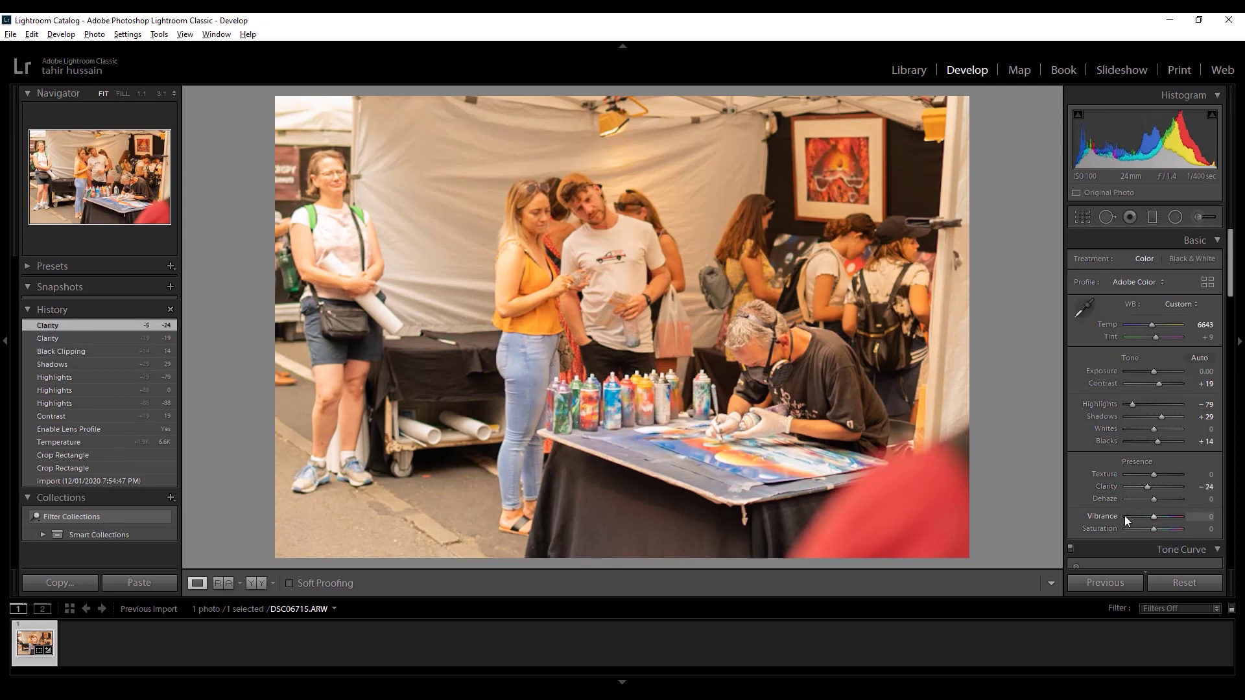
Step: Lower HSL saturation of orange and several other colour ranges
scroll(1105, 435, "down", 5)
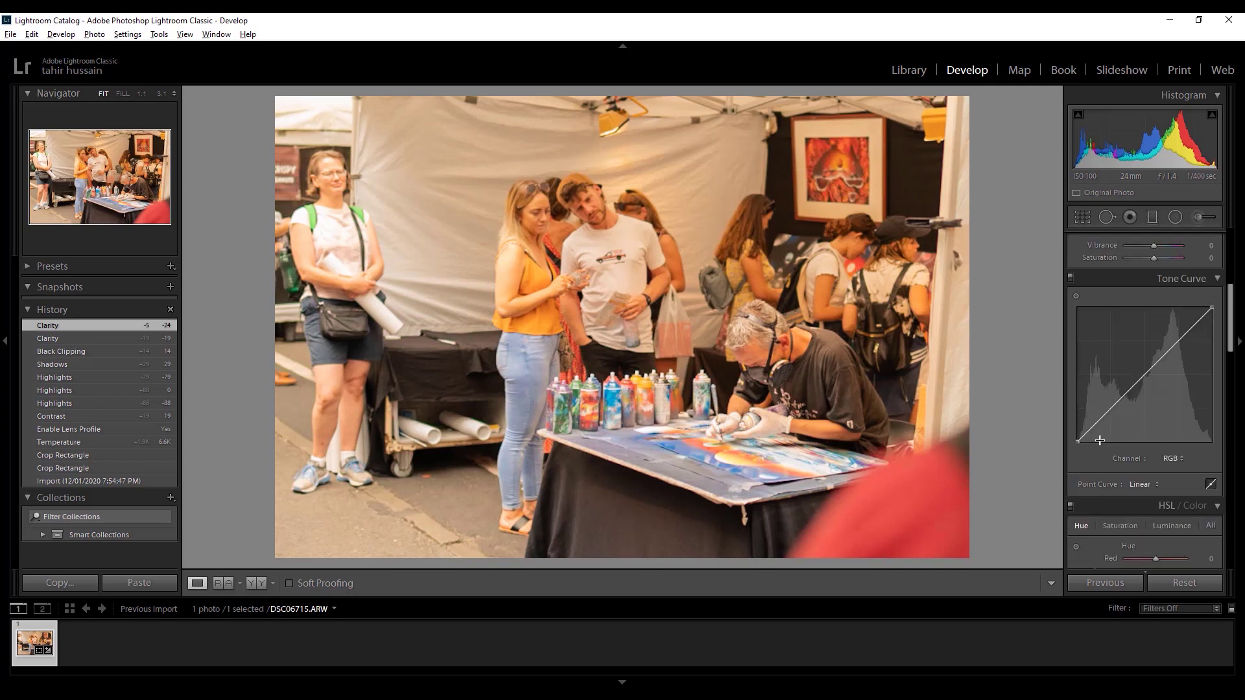
scroll(1100, 441, "up", 5)
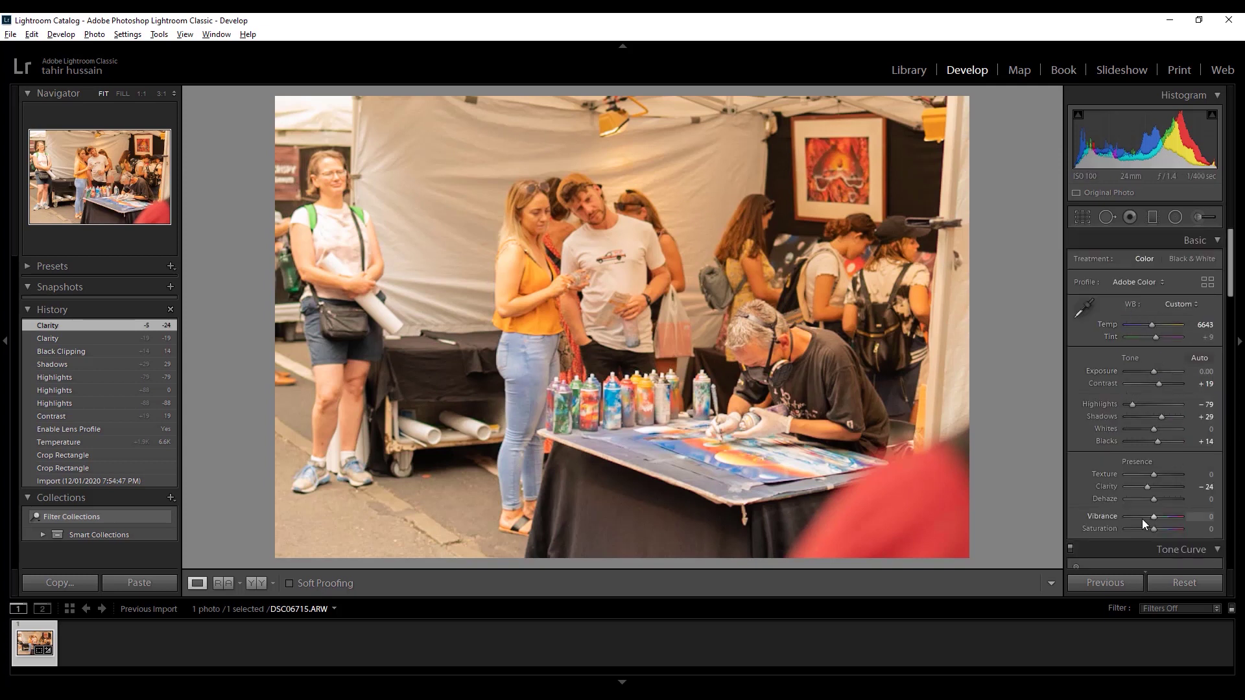
scroll(1127, 341, "down", 5)
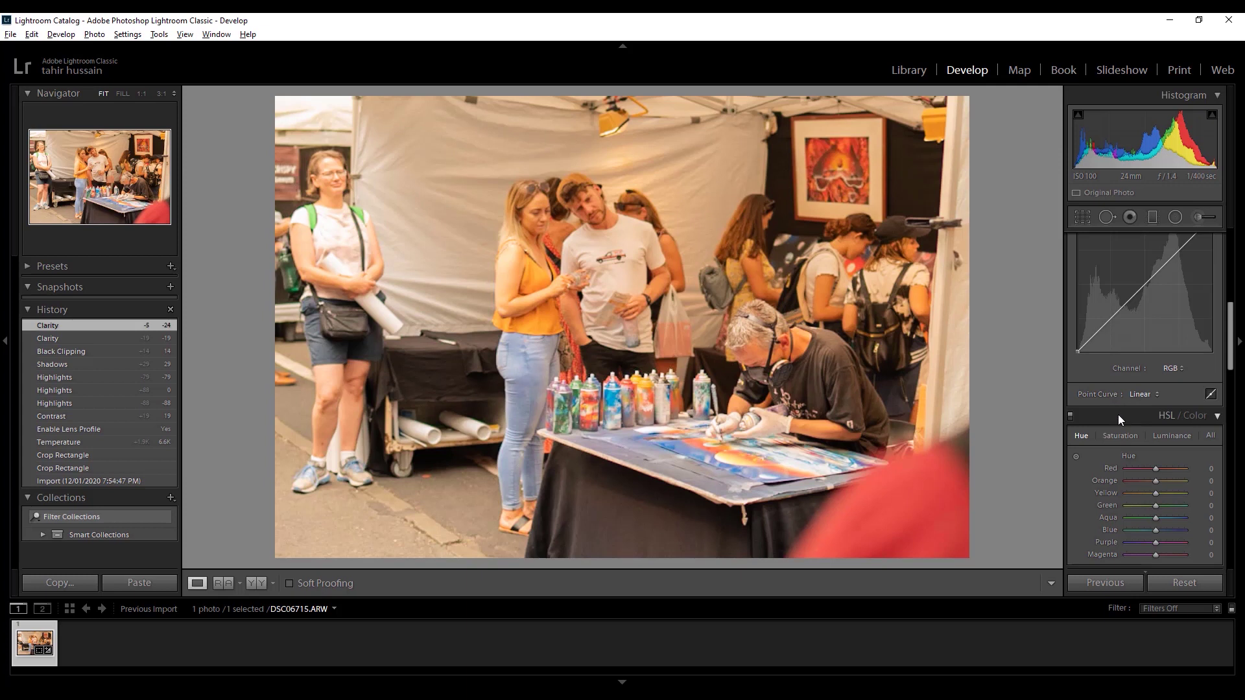
scroll(1118, 415, "down", 2)
left_click(1121, 344)
left_click_drag(1156, 378, 1145, 390)
left_click_drag(1156, 403, 1126, 415)
left_click_drag(1156, 428, 1126, 465)
Step: Darken red luminance to -13, shift red hue, and set red primary calibration hue +36
left_click(1172, 344)
mouse_move(1156, 378)
left_mouse_down()
mouse_move(1151, 452)
mouse_move(1149, 379)
left_mouse_up()
left_click(1082, 344)
left_click_drag(1149, 378, 1152, 378)
scroll(1147, 391, "down", 15)
left_click_drag(1156, 452, 1152, 542)
left_click_drag(1154, 555, 1150, 554)
Step: Shift HSL hues: orange -7, yellow -80, green +11, aqua +13, resetting purple and magenta
scroll(1094, 377, "up", 15)
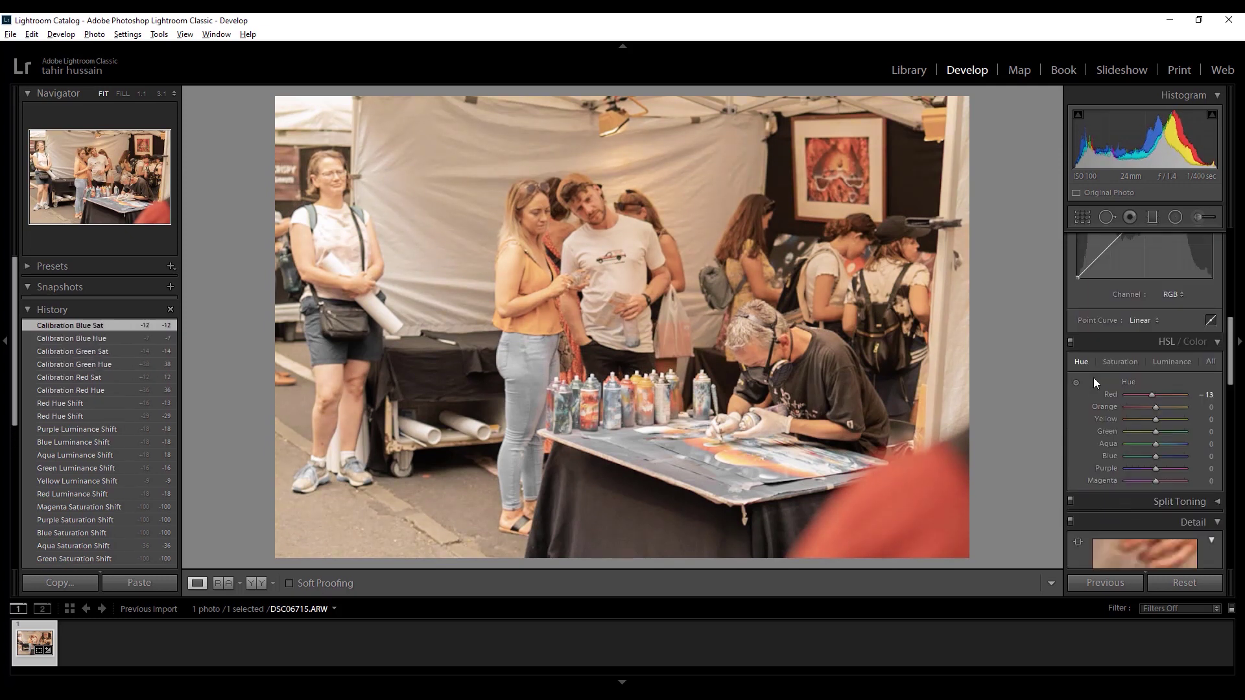
left_click_drag(1156, 407, 1149, 407)
left_click_drag(1149, 407, 1161, 432)
left_click_drag(1161, 431, 1163, 468)
left_click_drag(1155, 481, 1168, 480)
double_click(1168, 480)
double_click(1164, 468)
left_click_drag(1155, 468, 1181, 435)
double_click(1171, 468)
Step: Draw an S-shaped tone curve and enable Remove Chromatic Aberration
left_click(633, 291)
left_click(670, 405)
scroll(1108, 454, "up", 5)
left_click(1146, 462)
left_click_drag(1113, 497, 1135, 476)
scroll(1142, 454, "down", 10)
left_click(1082, 314)
scroll(1141, 454, "up", 3)
scroll(1103, 454, "up", 5)
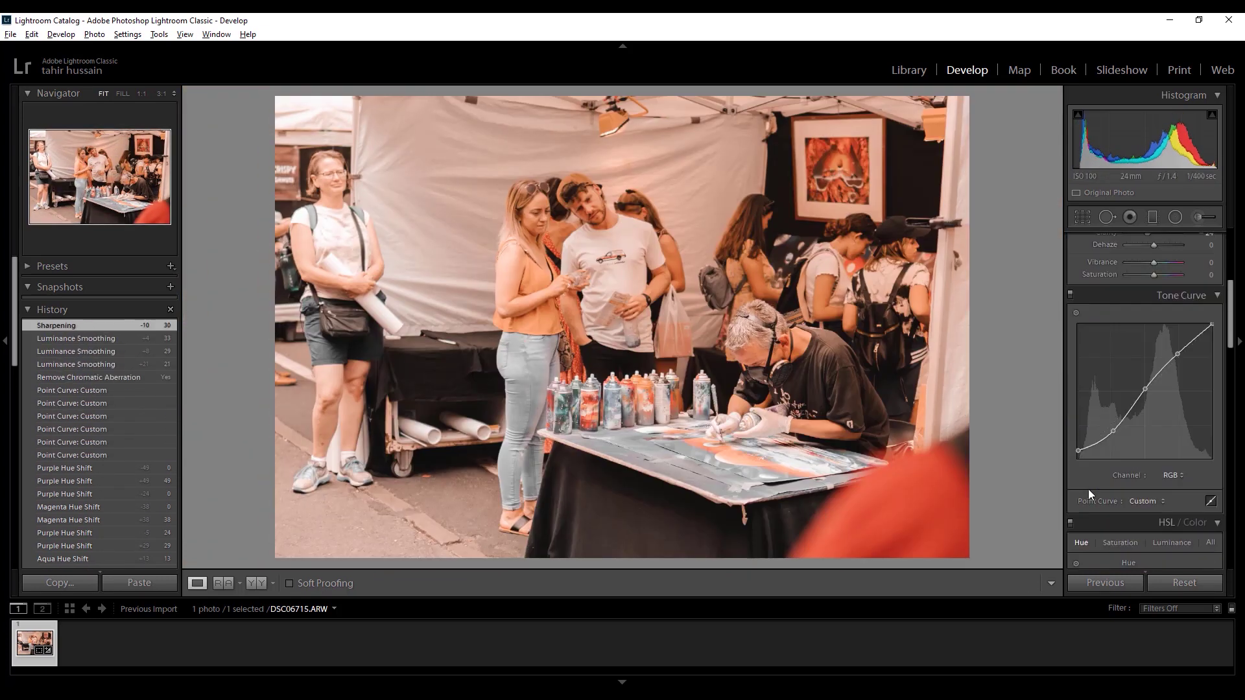
scroll(1088, 489, "up", 5)
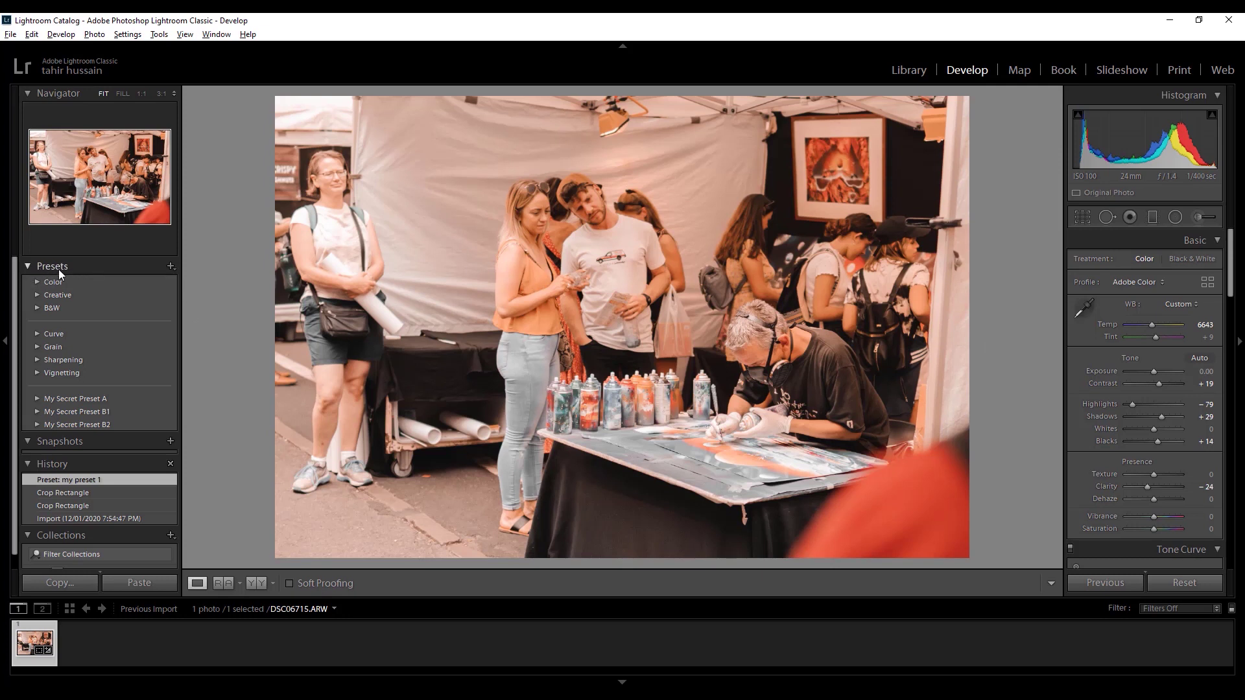
Step: Create a develop preset named 'my preset 1', keeping Lens Profile Corrections included
left_click(173, 266)
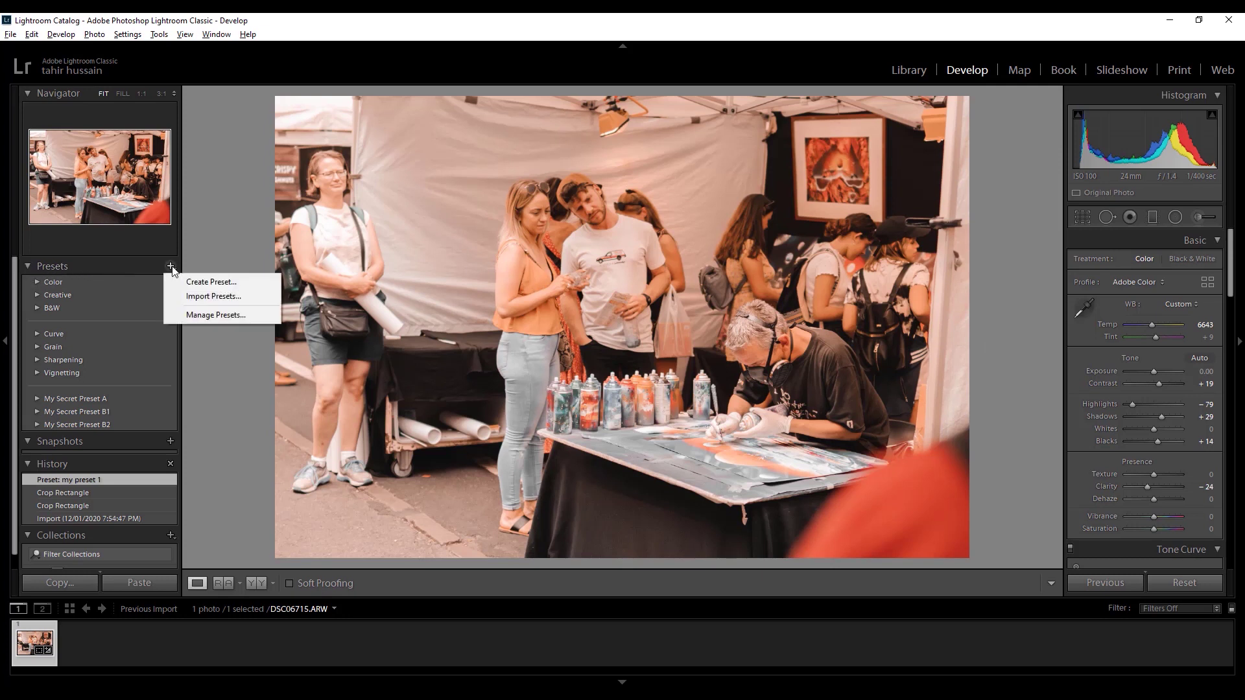
left_click(218, 285)
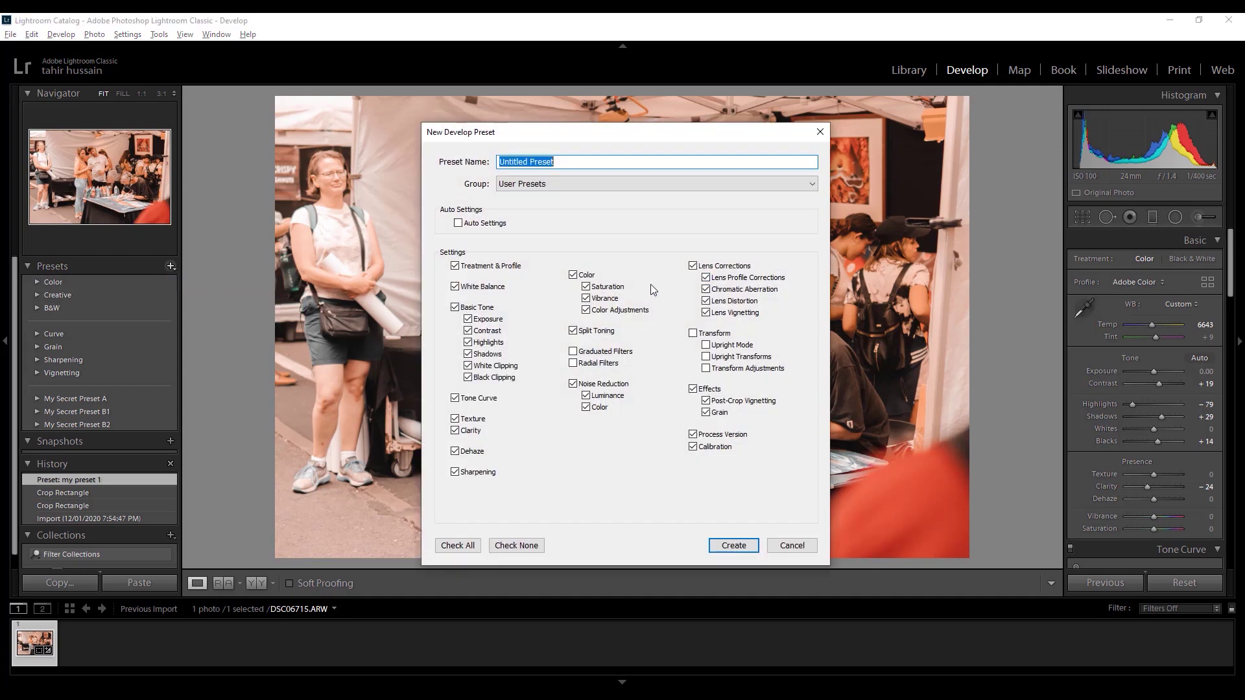
left_click(706, 277)
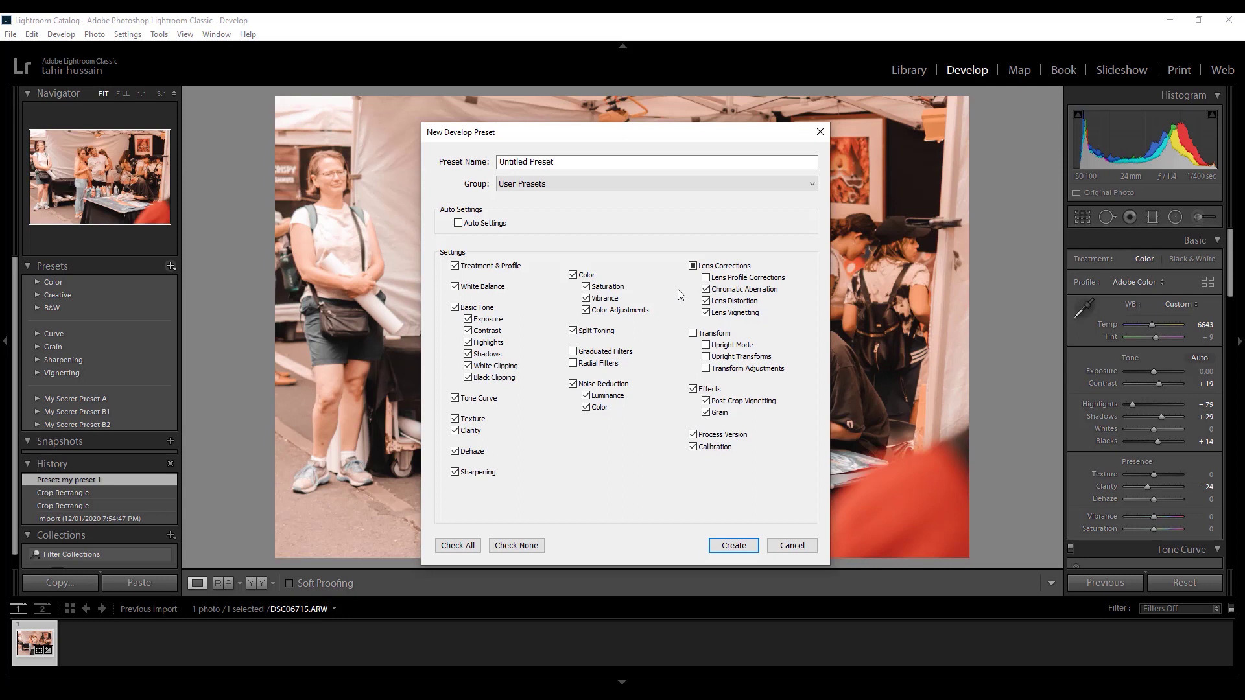
left_click(706, 279)
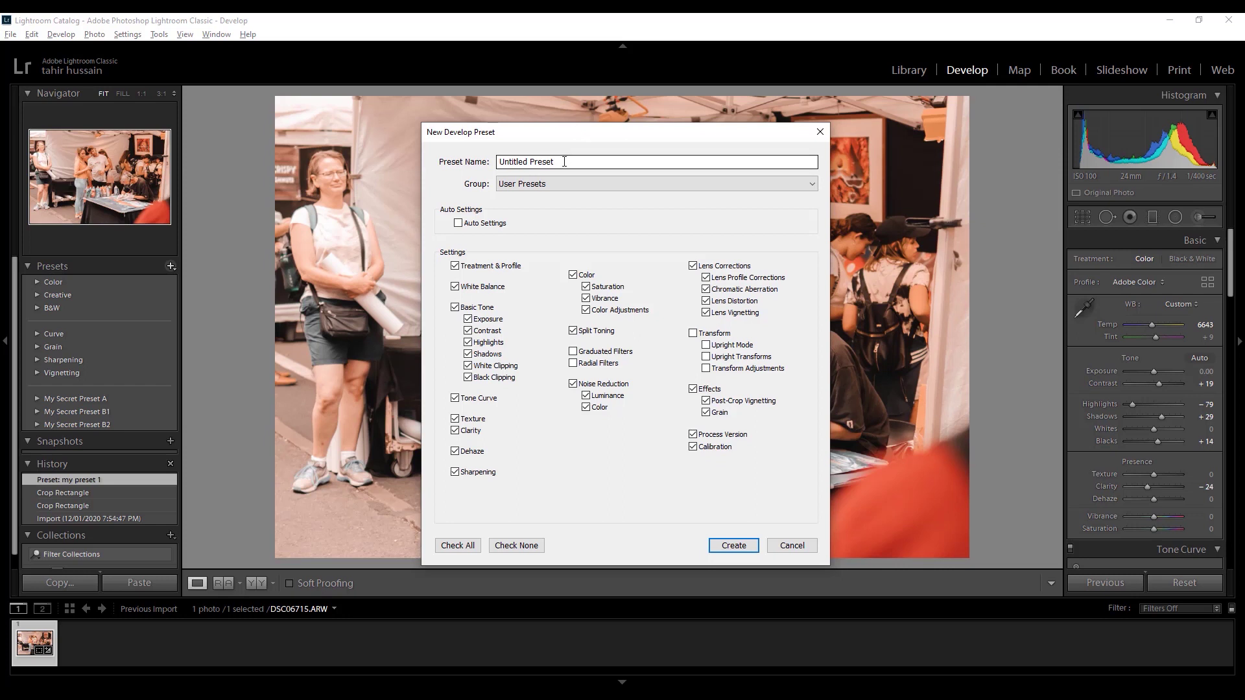
left_click_drag(572, 162, 498, 163)
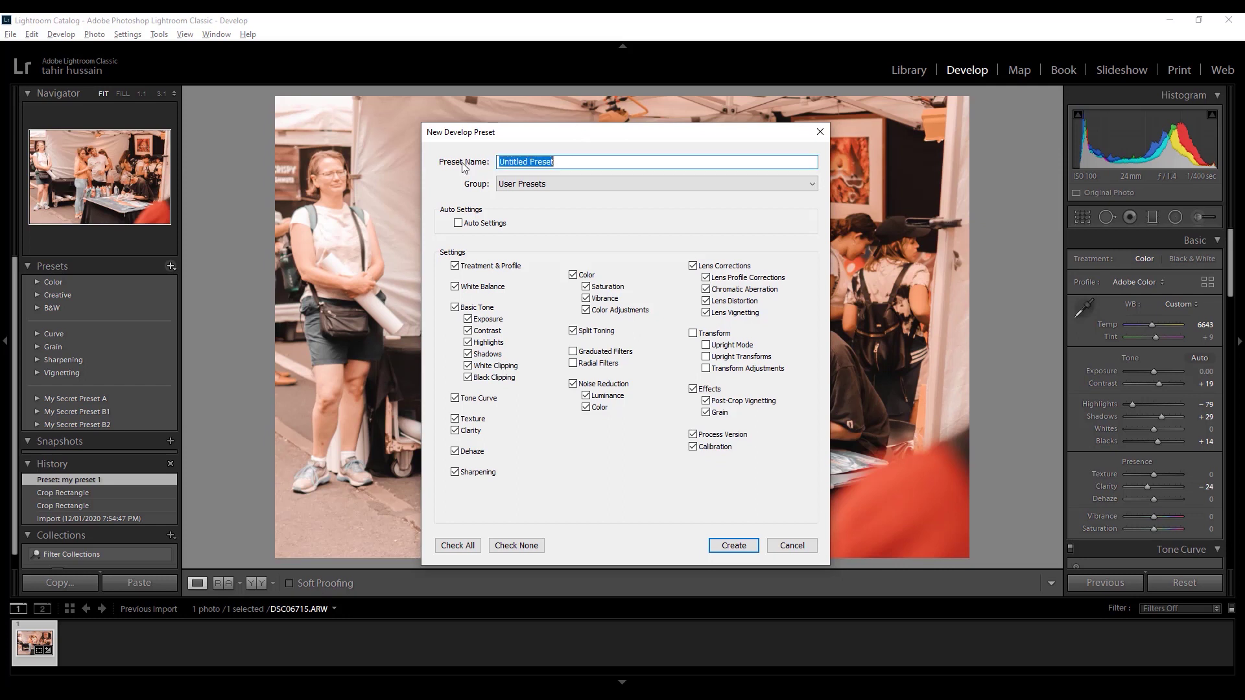
type("my preset 1")
left_click(744, 541)
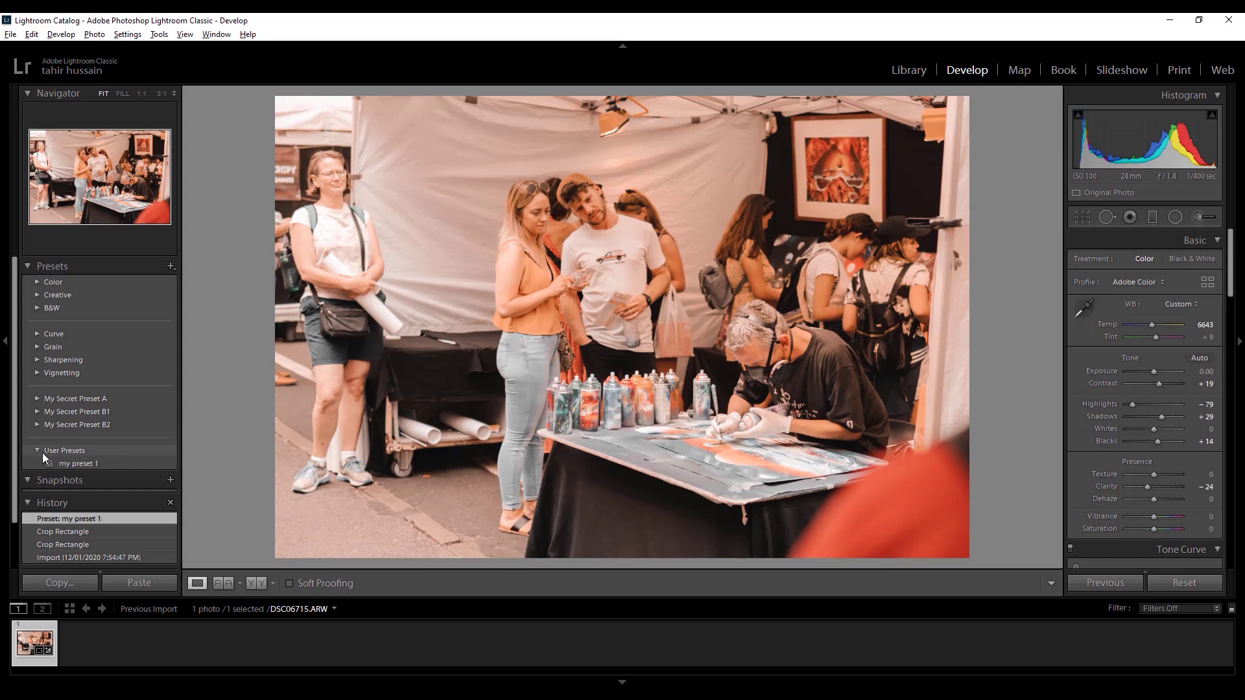
Step: Apply 'my preset 1' and compare it with the unedited Before view
left_click(79, 464)
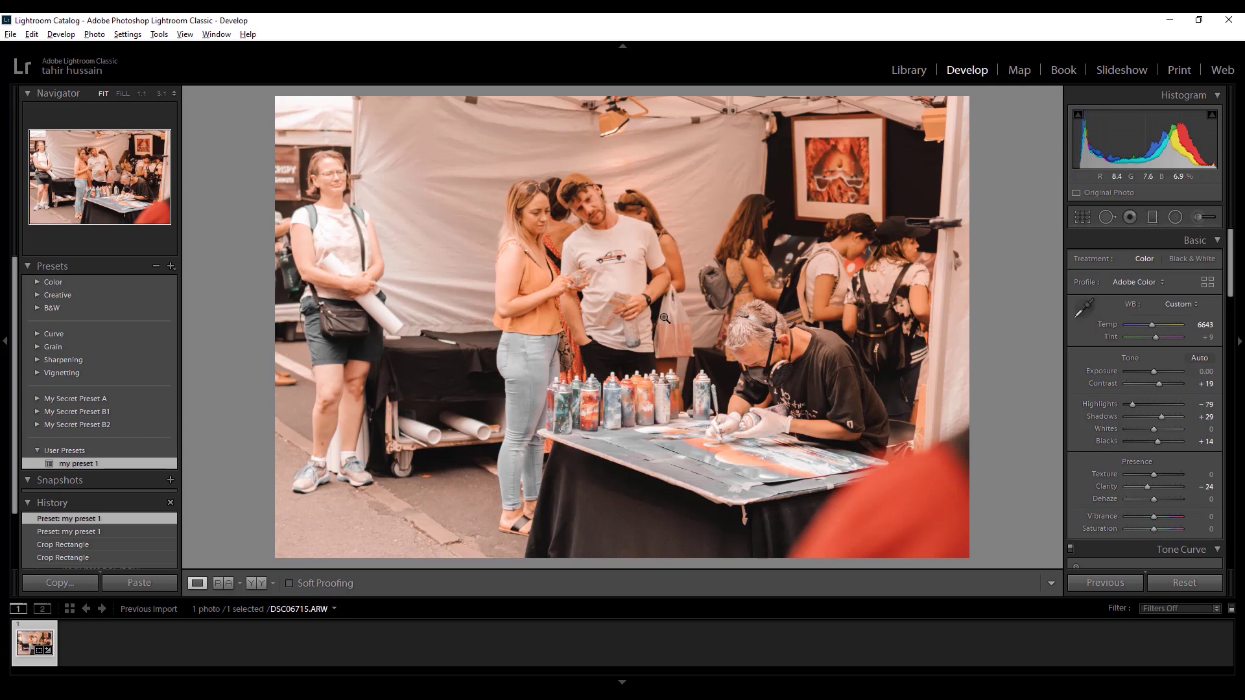
key("backslash")
key("backslash")
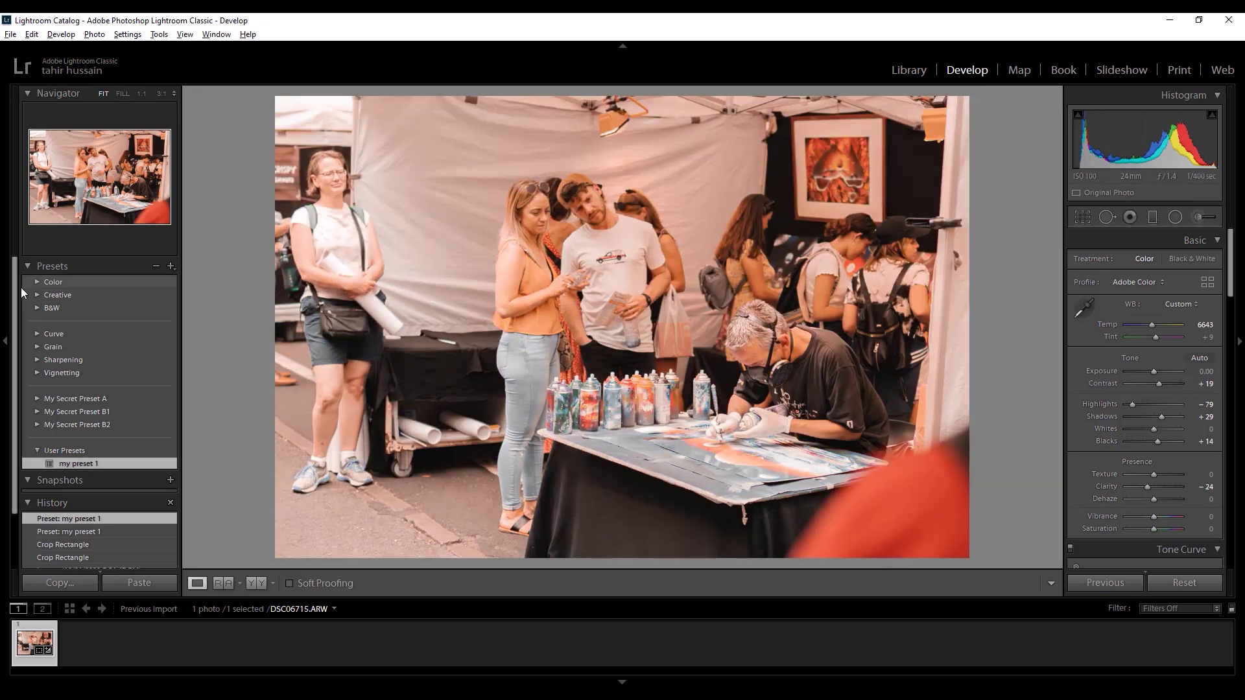
left_click_drag(15, 302, 13, 397)
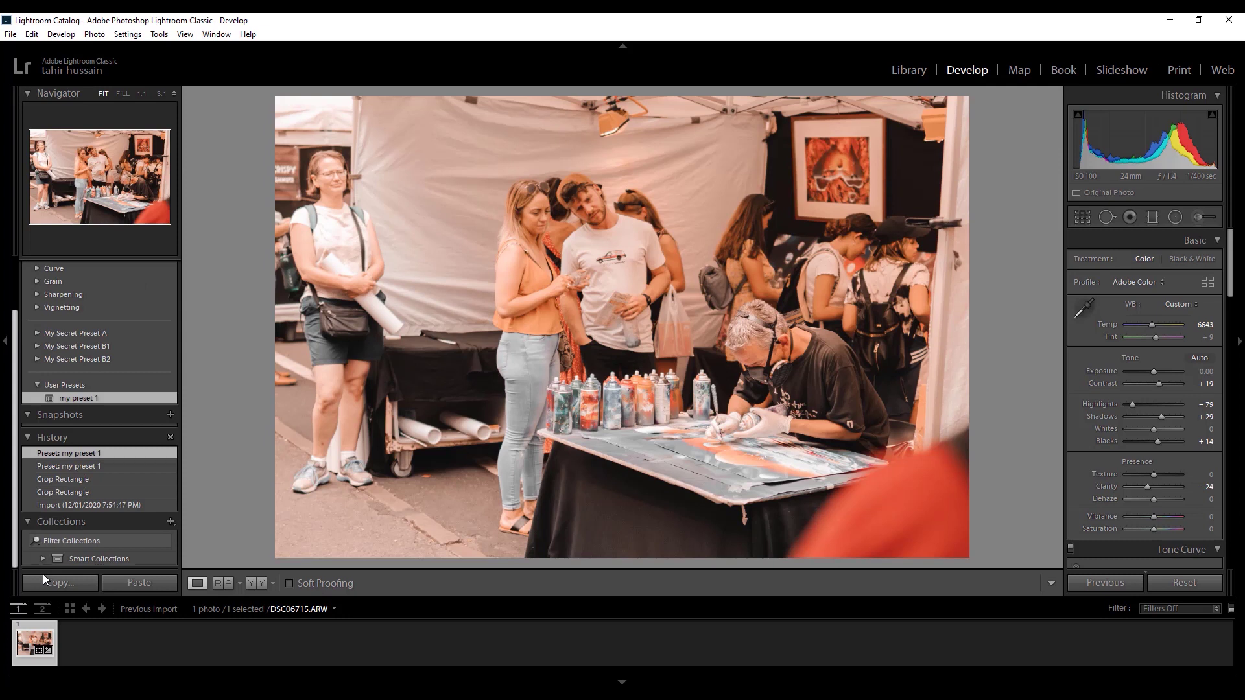
Step: Revert history to the cropped state, reapply 'my preset 1', and collapse History
left_click(48, 503)
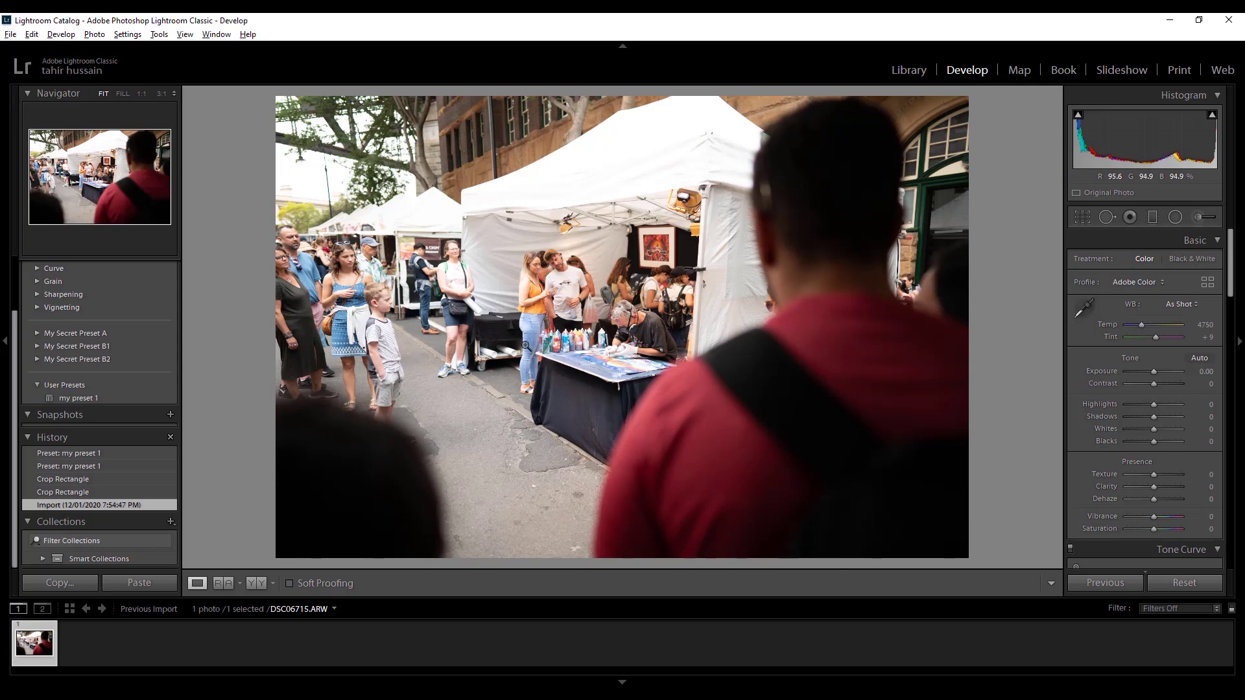
left_click(76, 480)
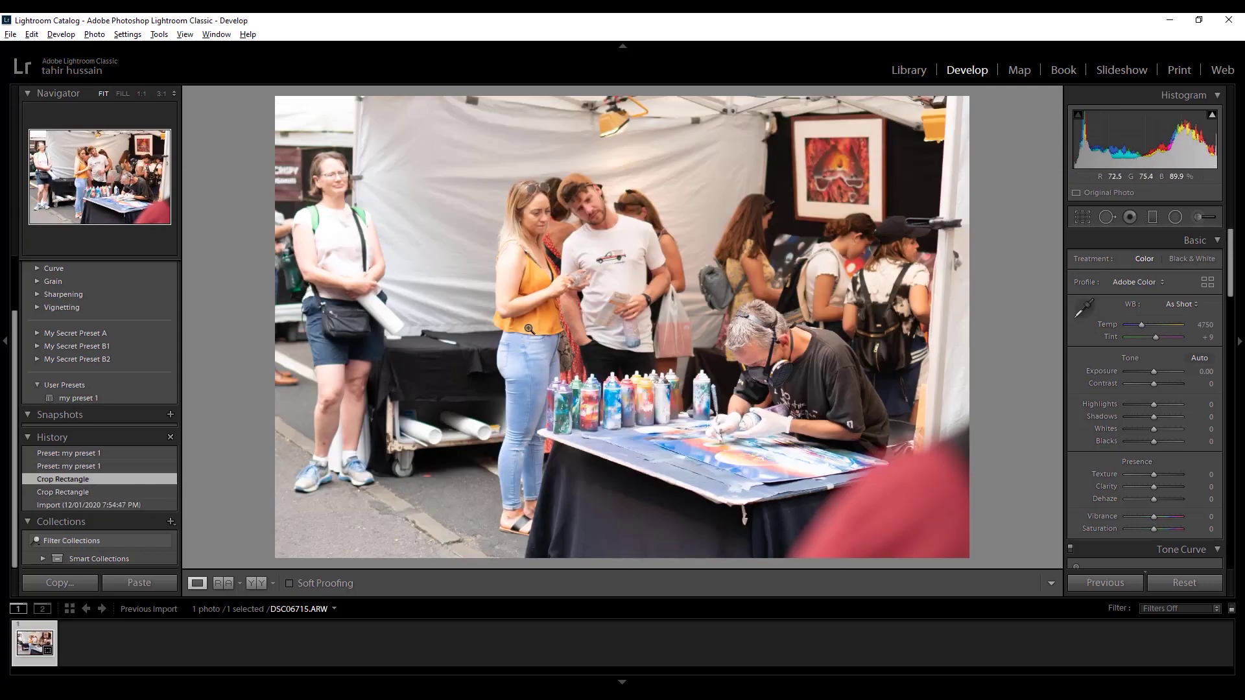
left_click(72, 399)
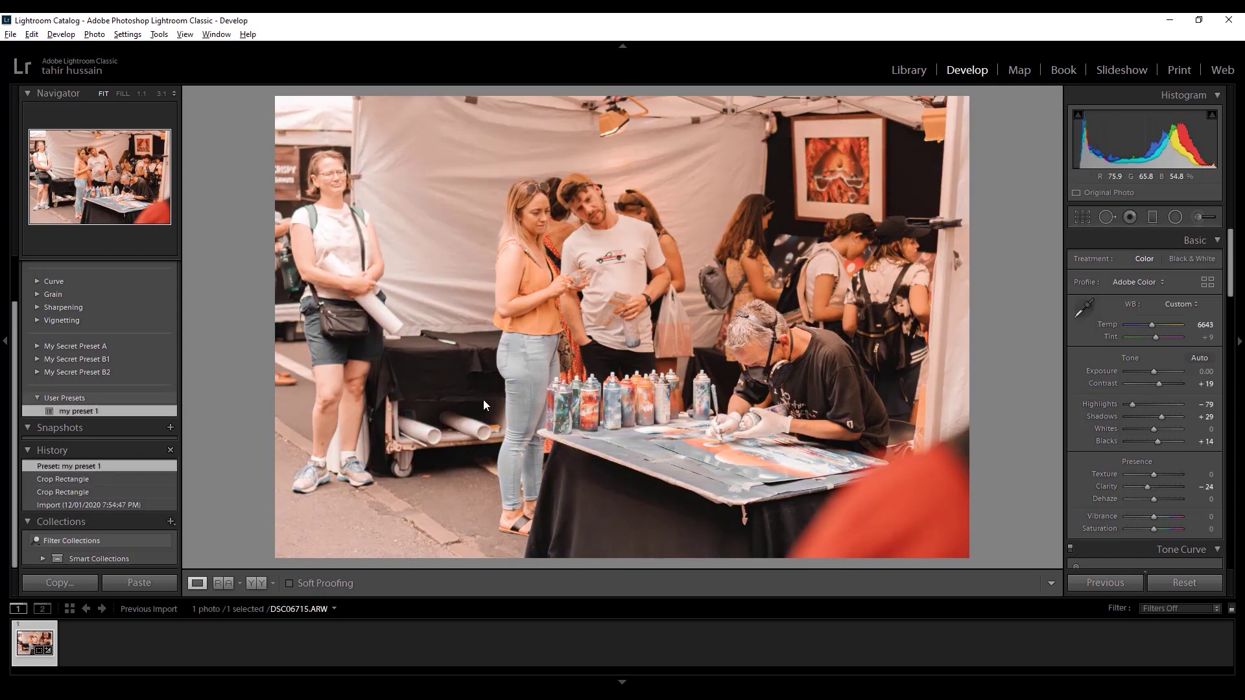
left_click(26, 501)
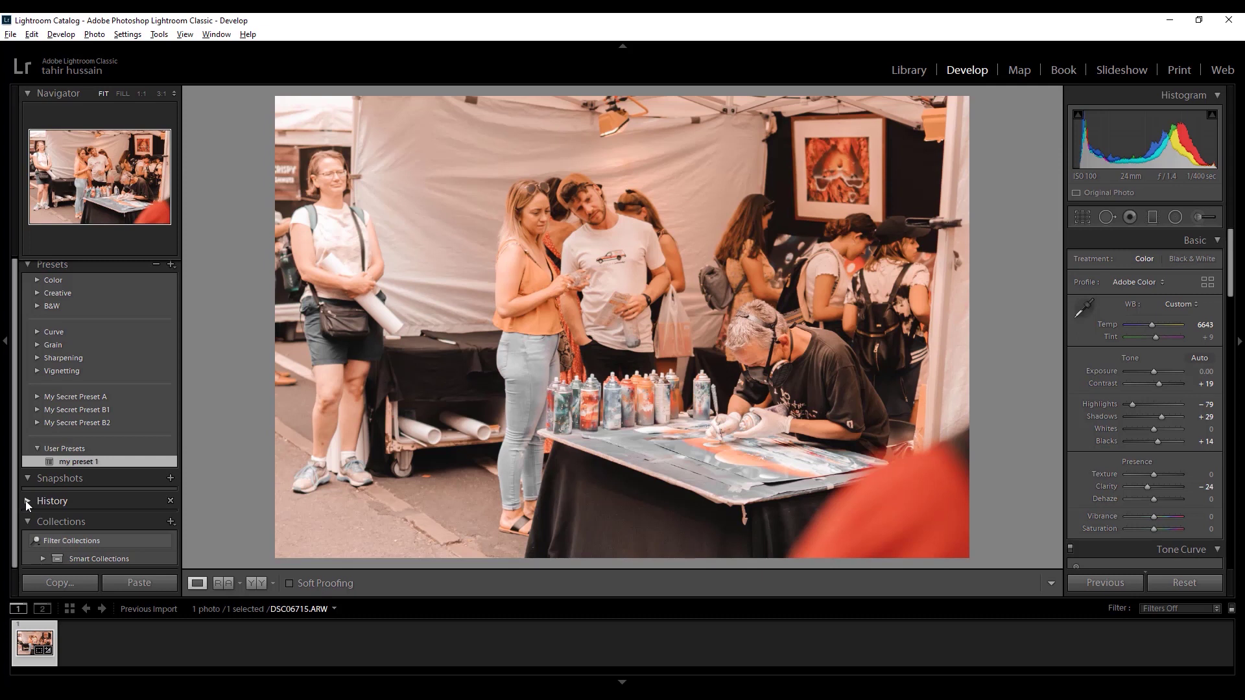